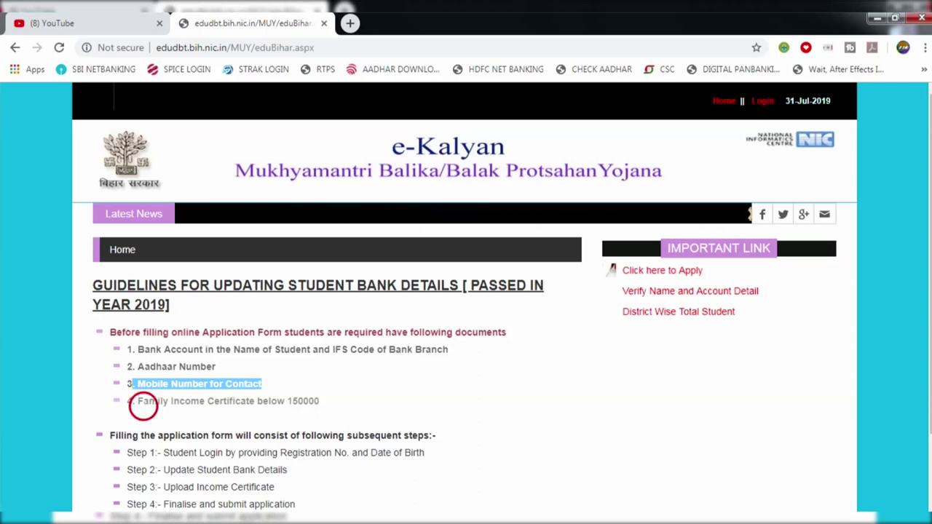
drag(138, 402, 168, 401)
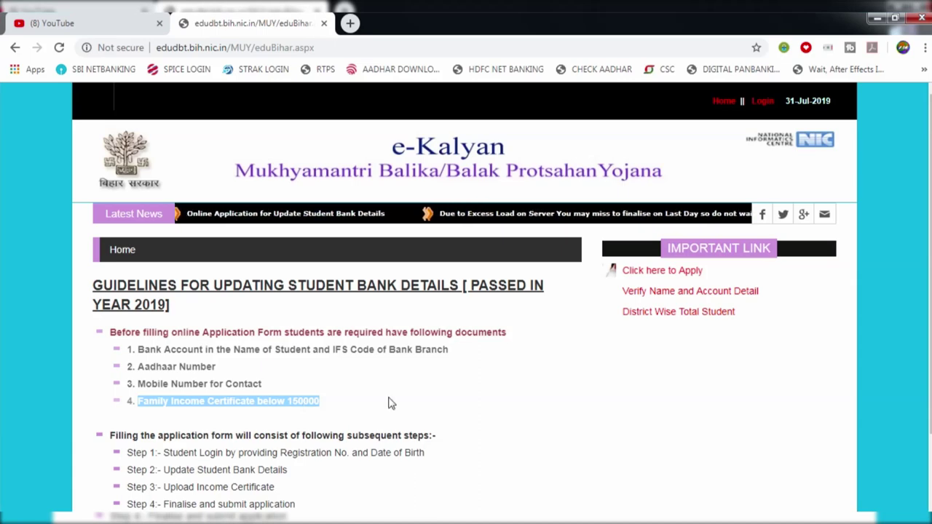
click(640, 425)
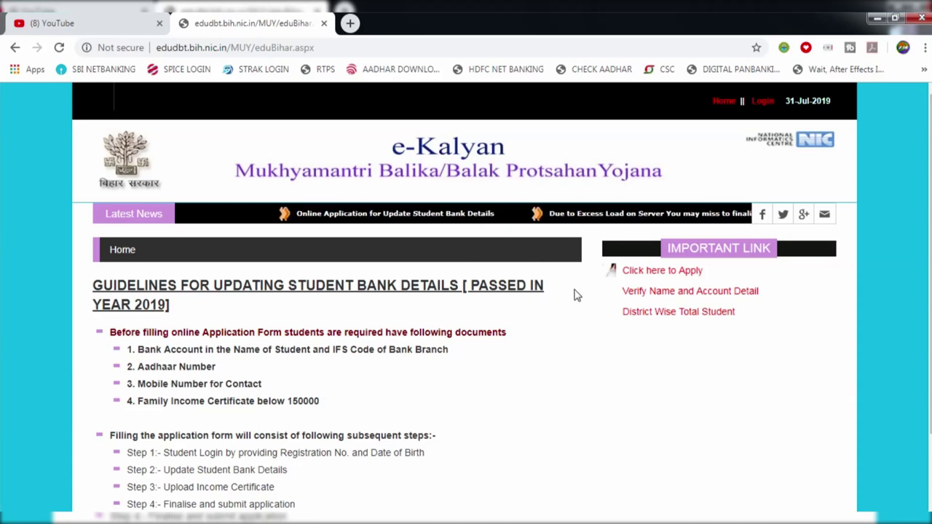
View the District Wise Total Student list for district PATNA and college HIGH SCHOOL AJGARA BARH, PATNA
click(671, 308)
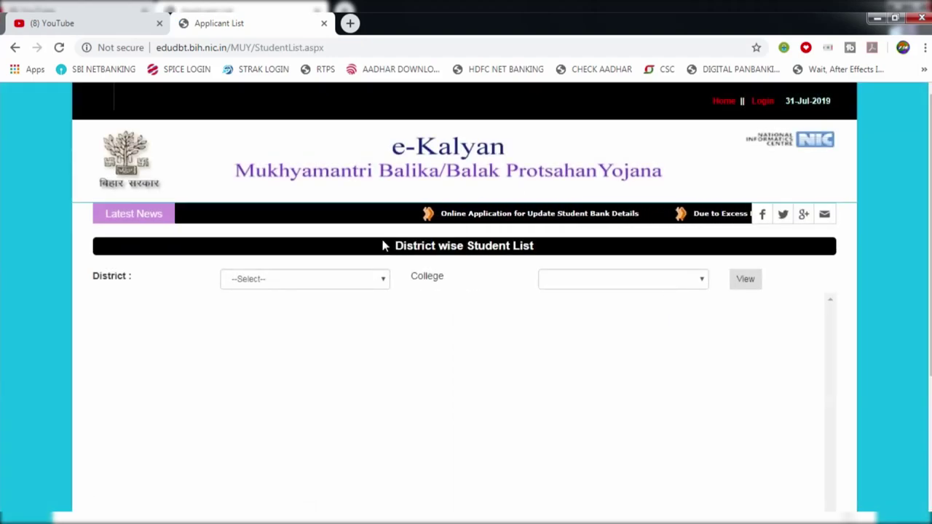
click(287, 284)
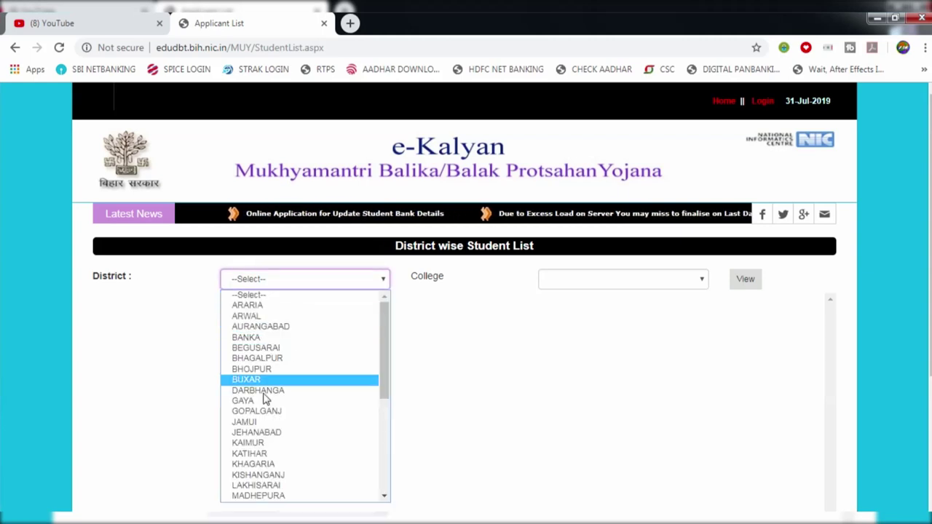
key(p)
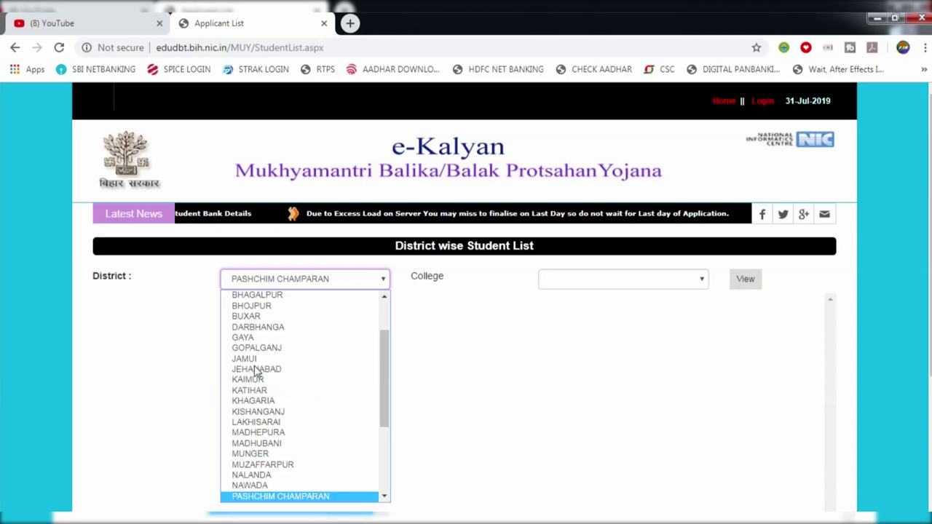
key(p)
click(189, 347)
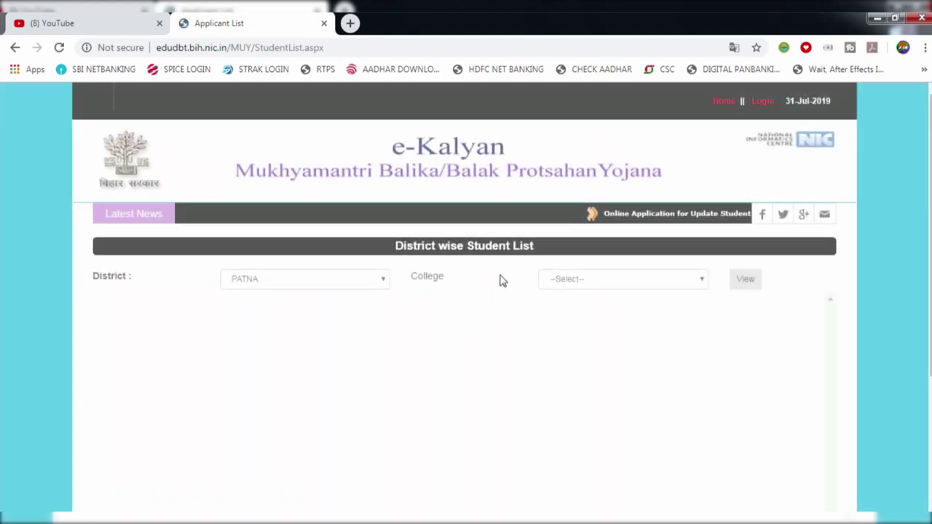
click(555, 277)
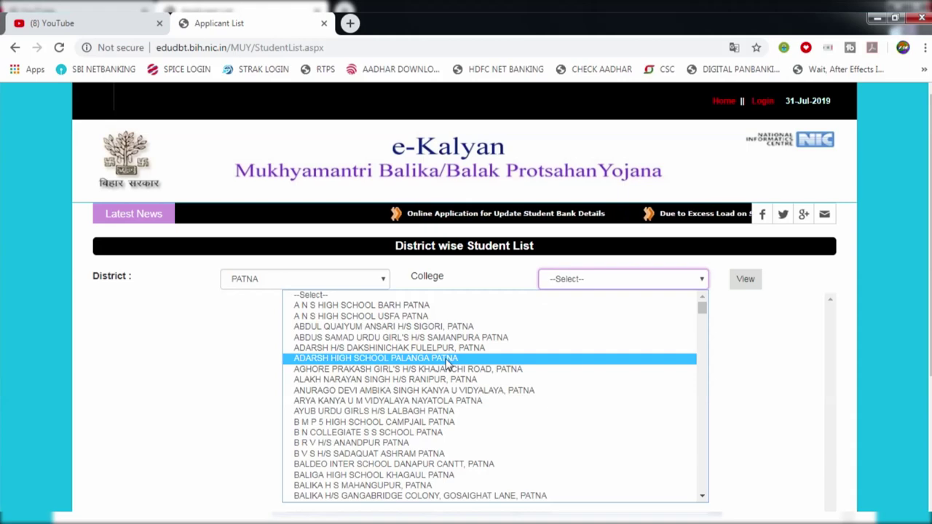
scroll(447, 362, down, 10)
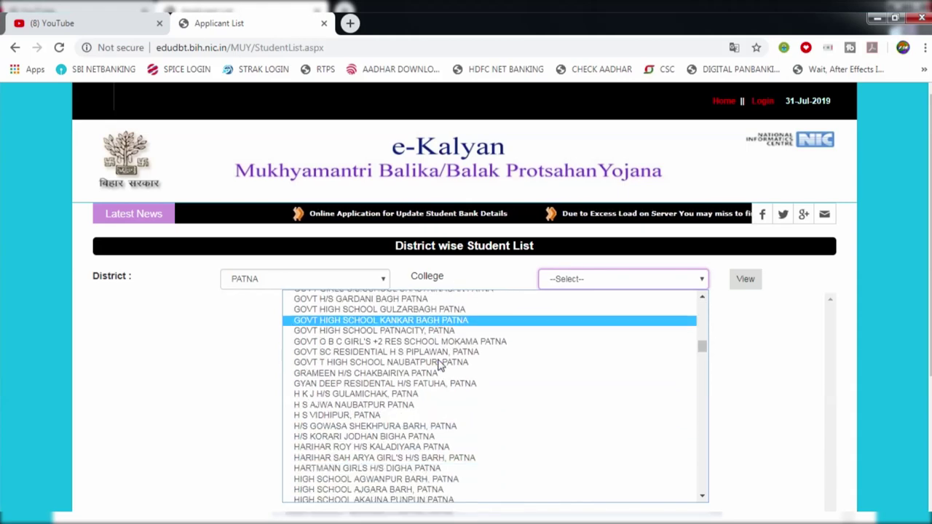
scroll(439, 364, down, 3)
click(402, 391)
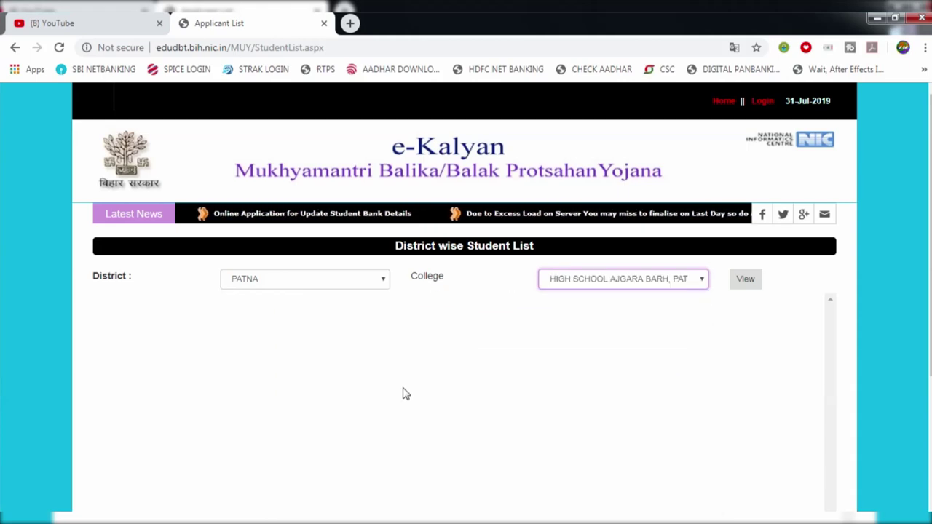
click(751, 280)
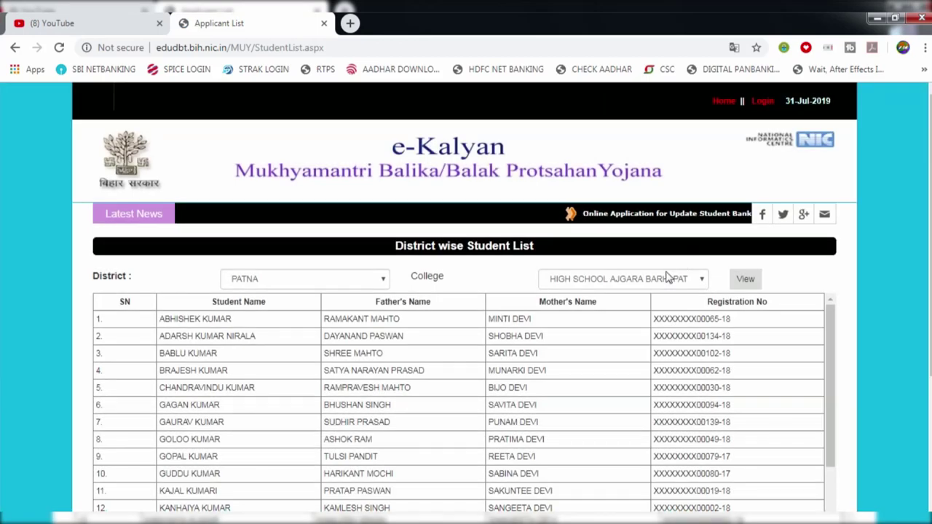
Scroll through the High School Ajgara Barh student table, then go back to the portal Home page
scroll(486, 348, down, 1)
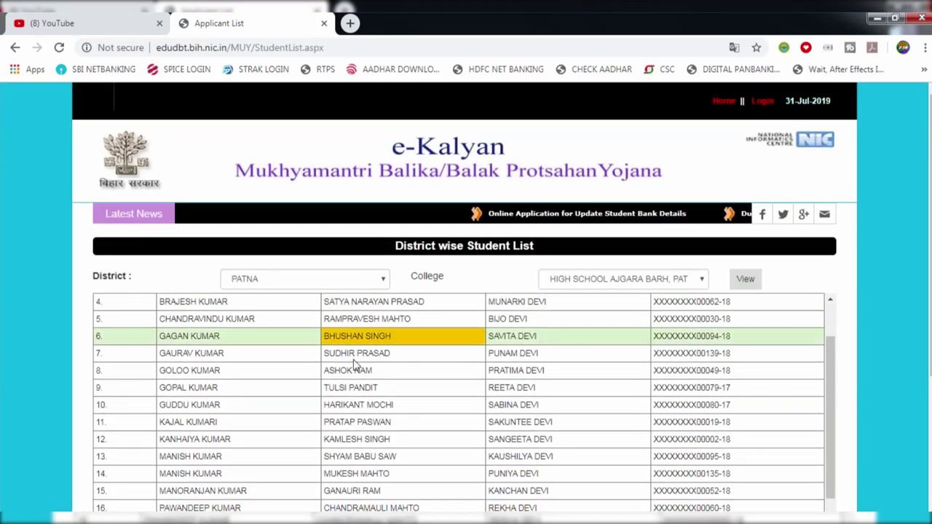
scroll(364, 342, up, 1)
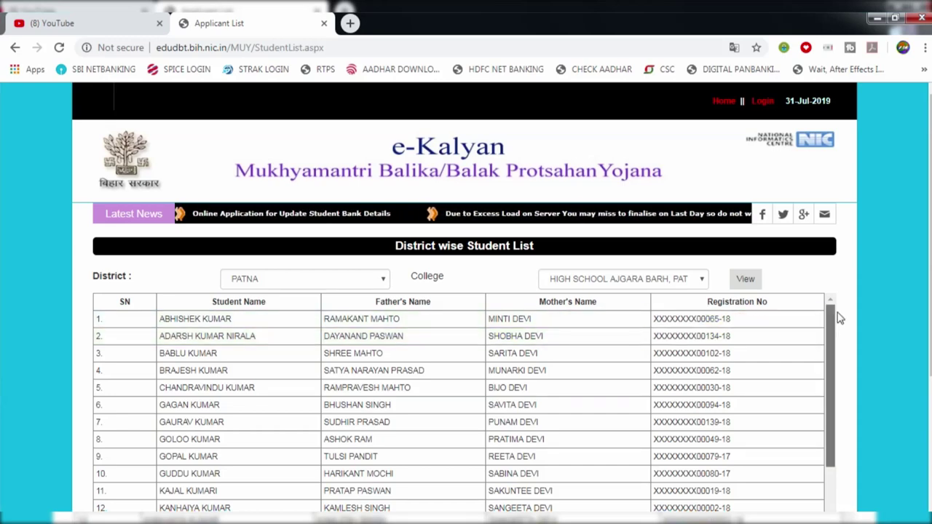
scroll(728, 369, down, 2)
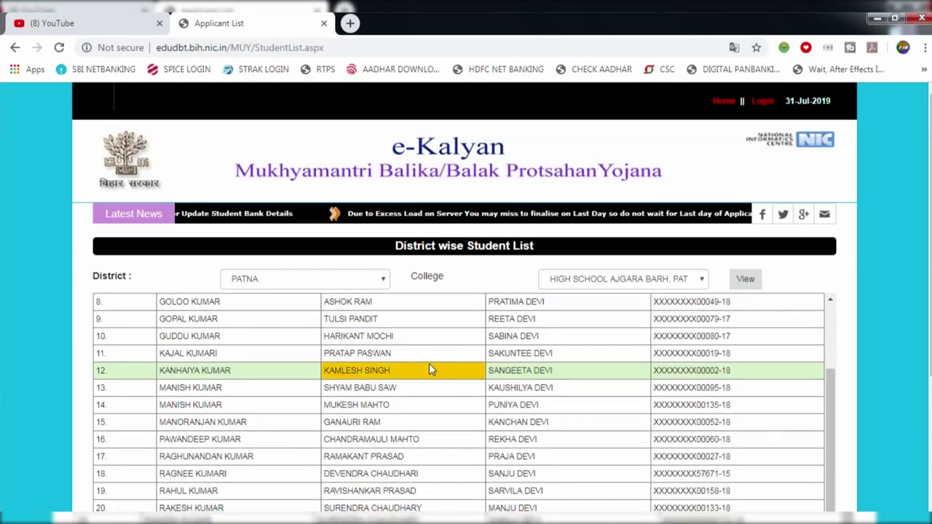
scroll(430, 369, down, 2)
scroll(430, 346, down, 2)
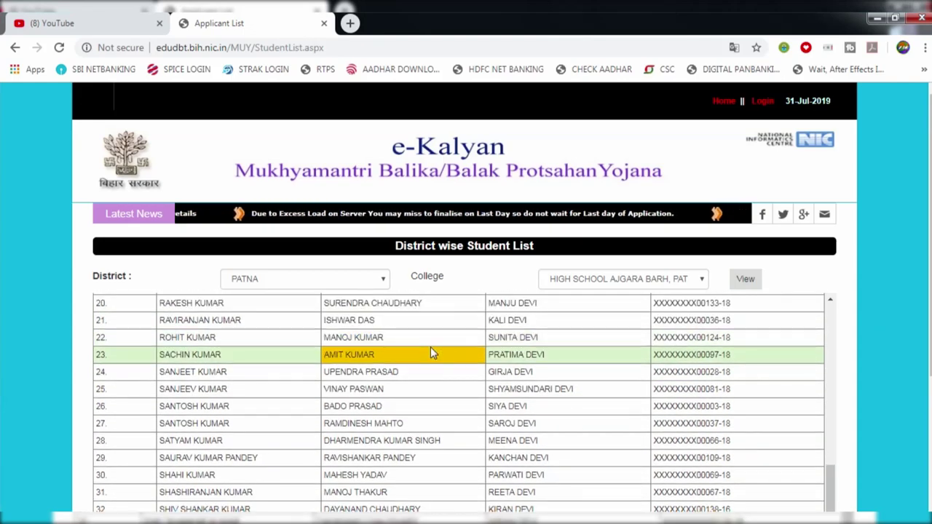
scroll(440, 355, up, 1)
scroll(446, 358, up, 5)
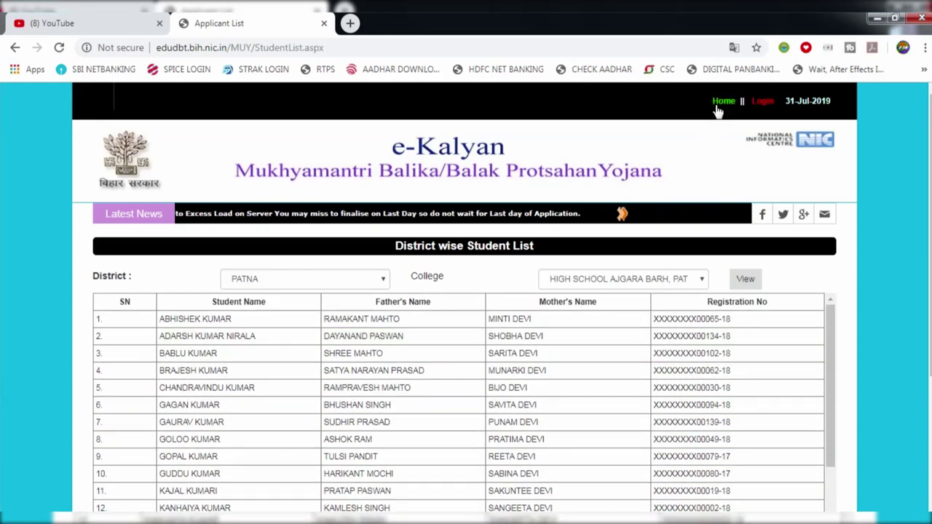
click(718, 108)
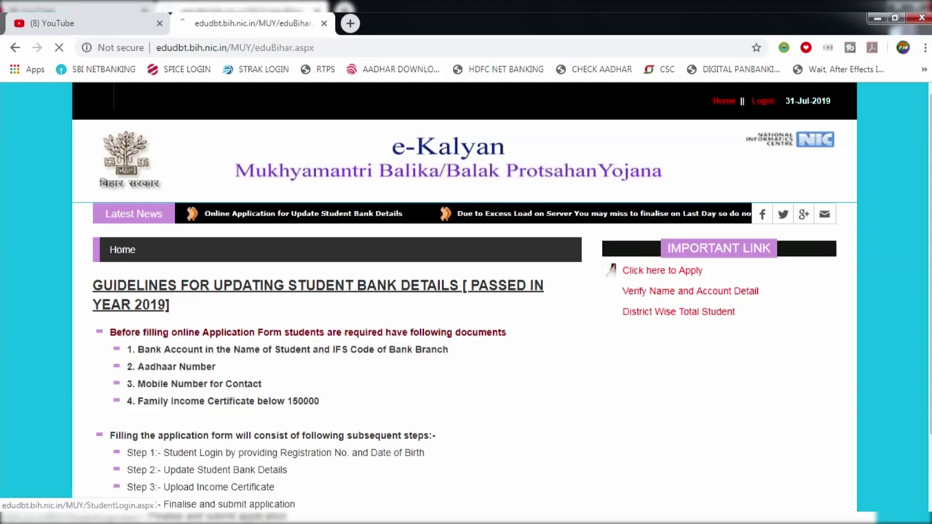
Open the student 'Click here to Apply' login and enter the student's registration number
click(645, 272)
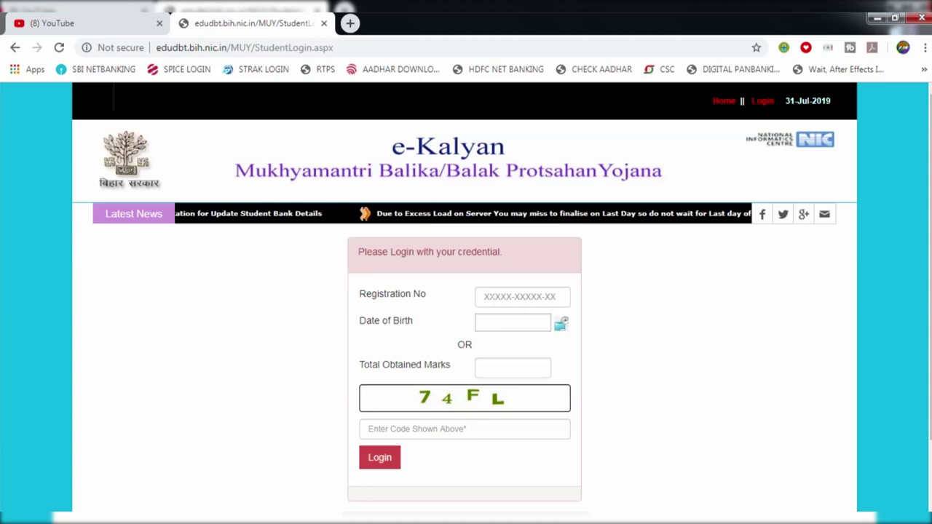
click(522, 296)
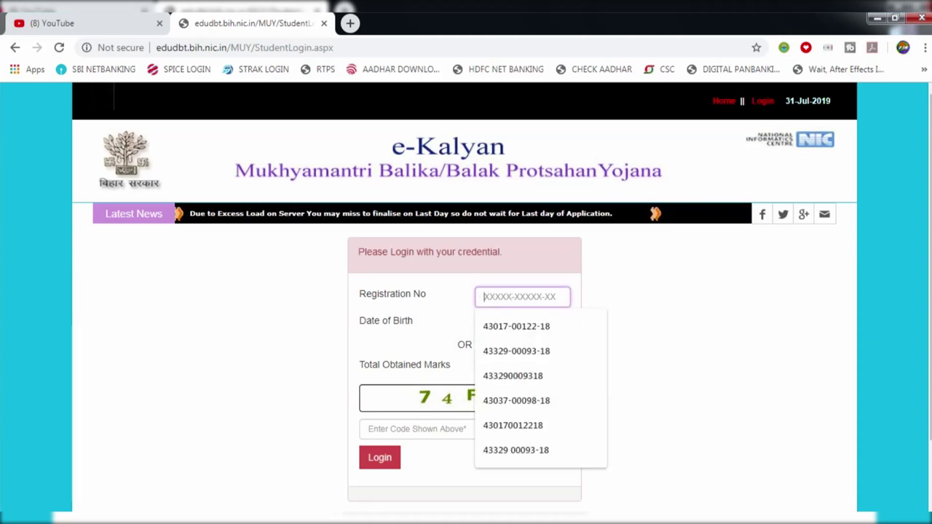
click(497, 286)
click(522, 296)
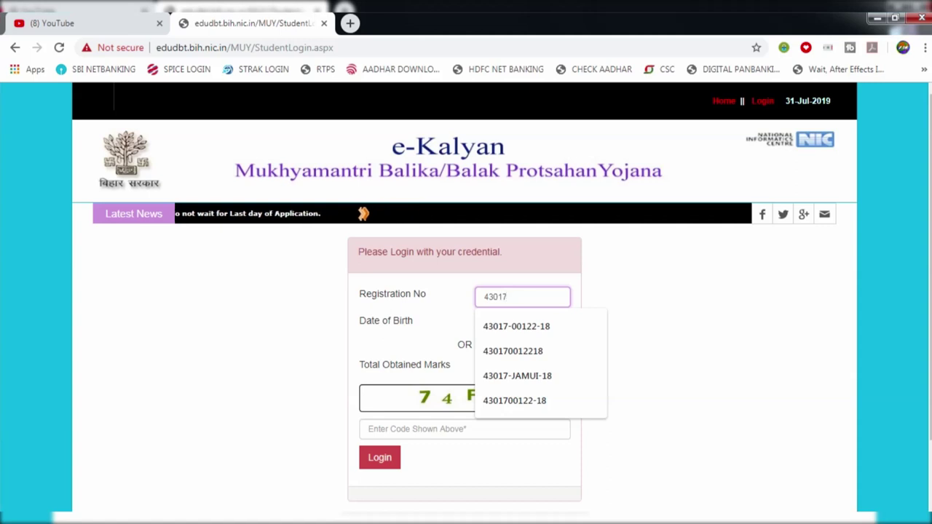
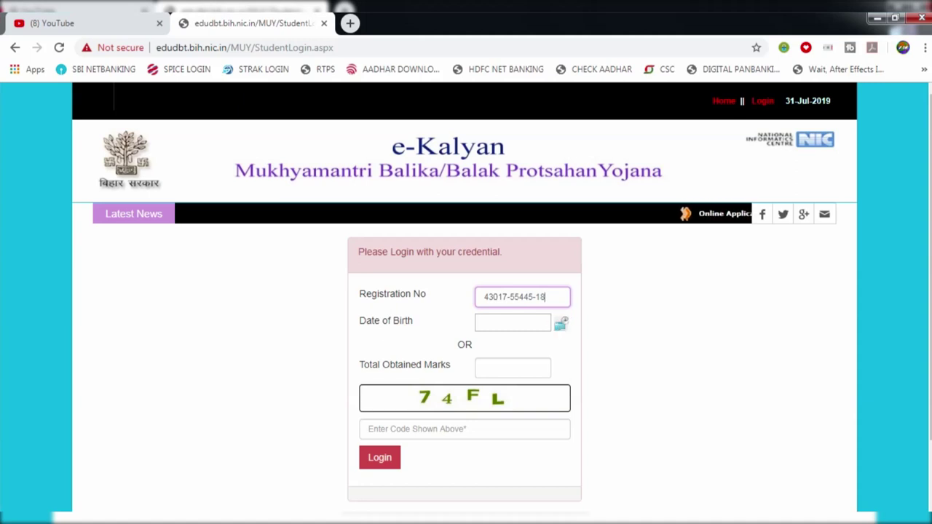
Leave the date of birth empty, enter the captcha verification code and log in
click(562, 325)
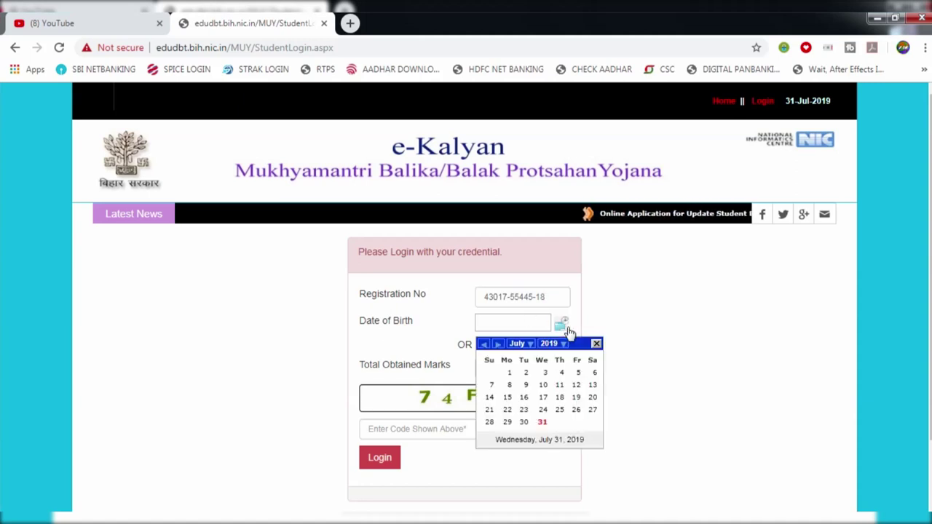
click(619, 315)
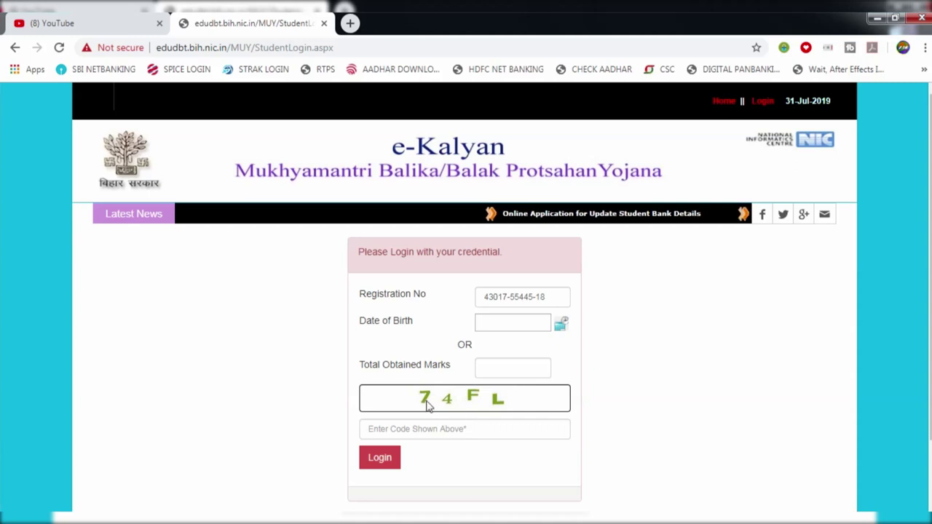
click(465, 429)
click(320, 408)
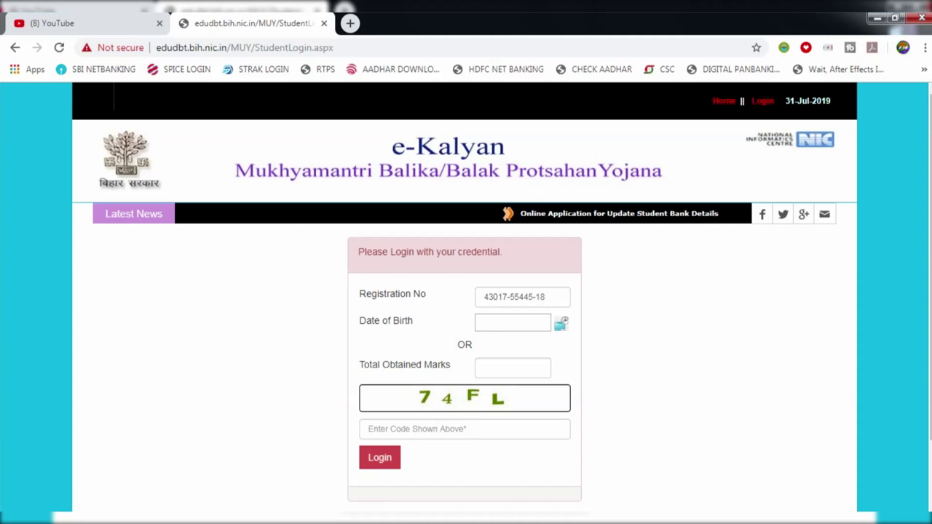
click(368, 463)
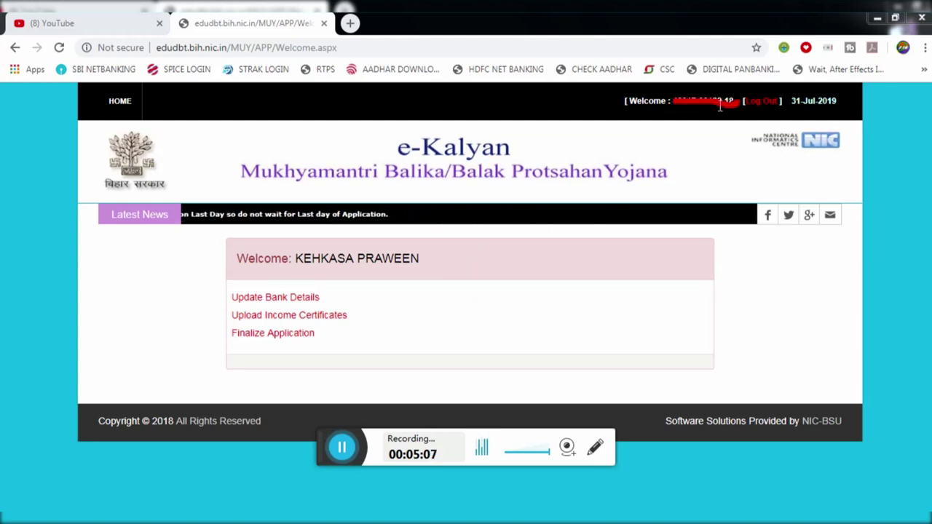
Point out the logged-in student's name, then open the Update Bank Details form
drag(237, 259, 419, 258)
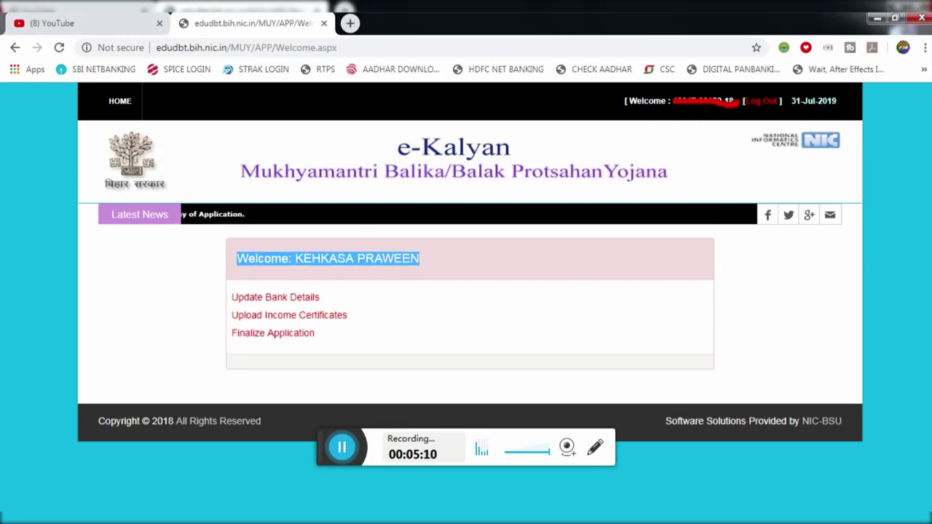
click(430, 267)
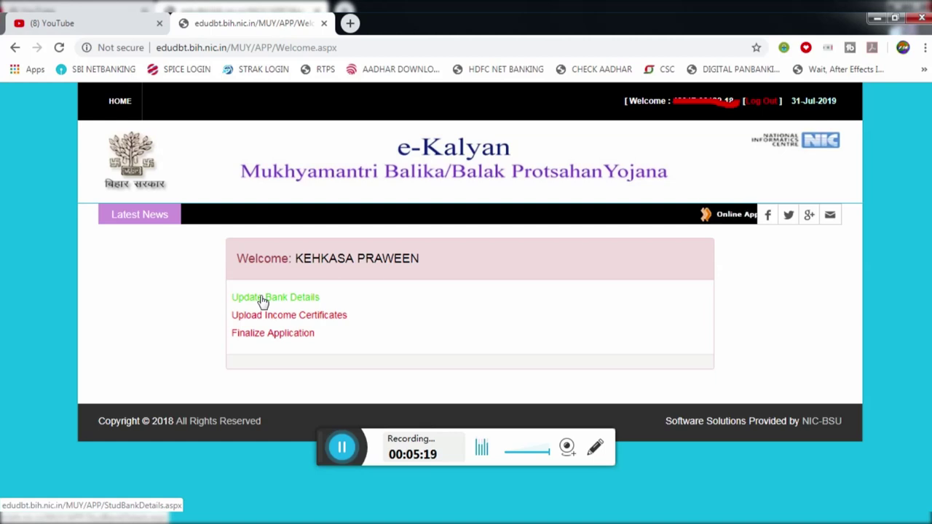
click(262, 299)
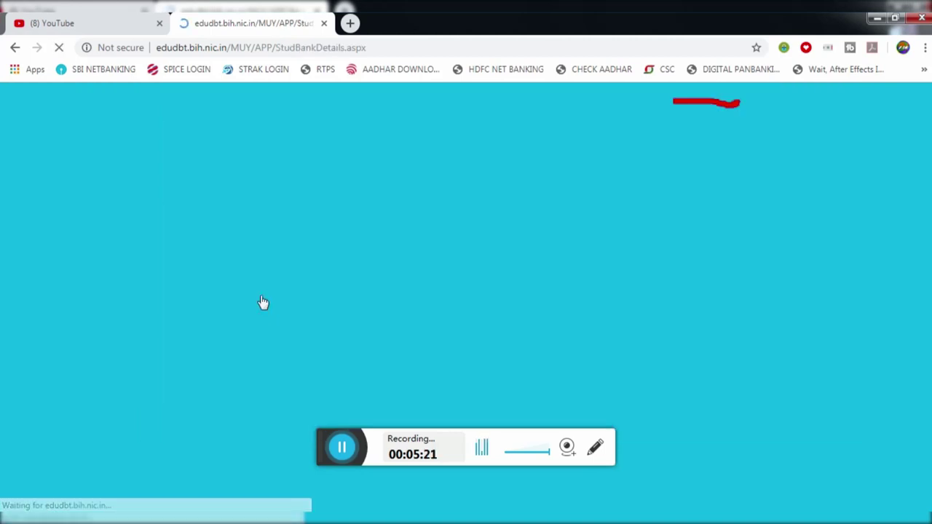
On the loaded StudBankDetails form, focus the Mobile No., Account Holder Name and Account No fields
scroll(315, 443, down, 1)
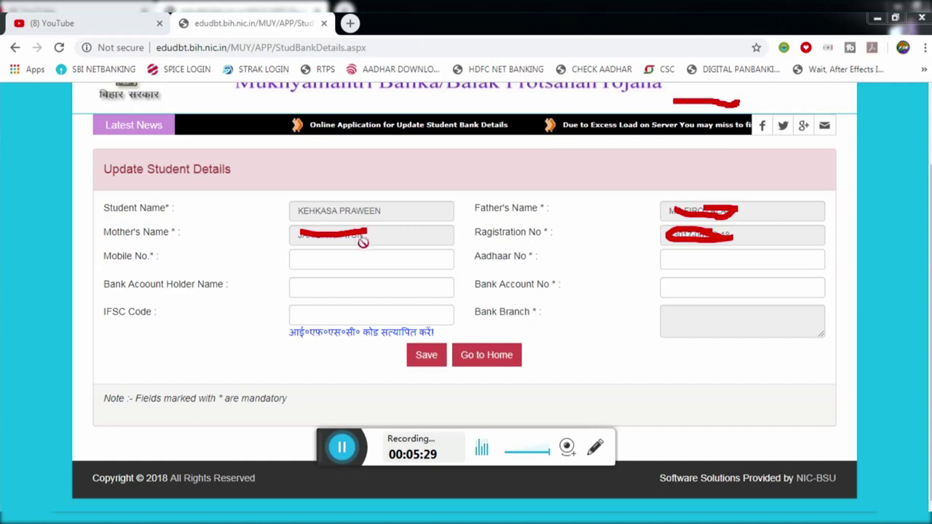
click(298, 287)
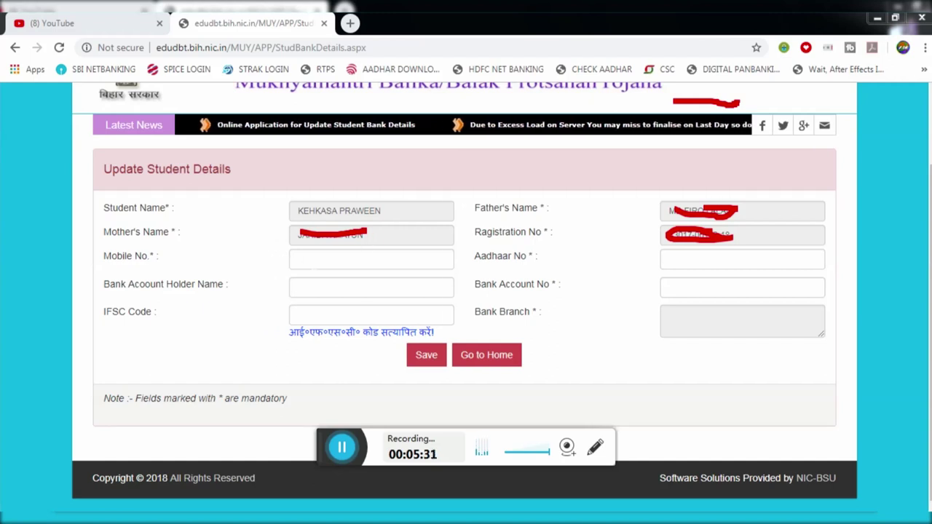
click(298, 259)
click(281, 266)
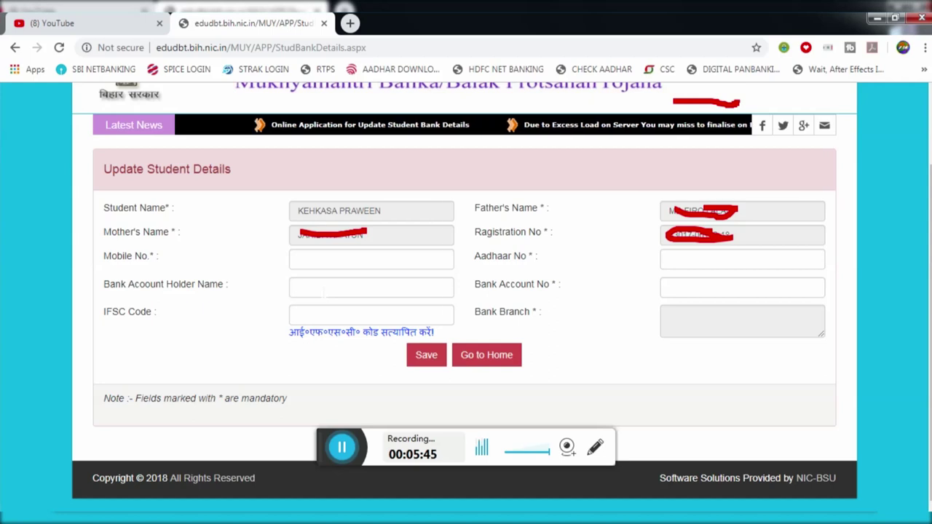
click(665, 287)
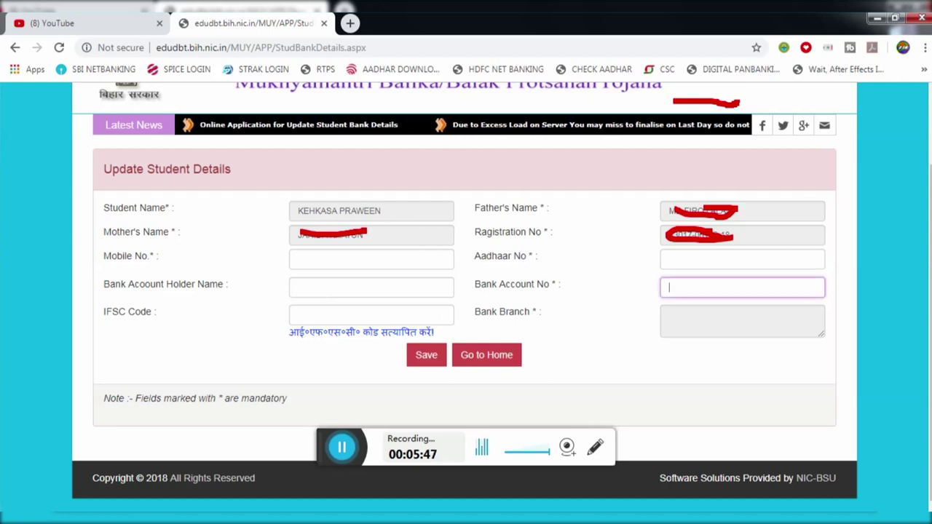
click(603, 295)
Enter the IFSC code and save until 'Student Details Update Successfully' appears with State Bank of India
click(372, 313)
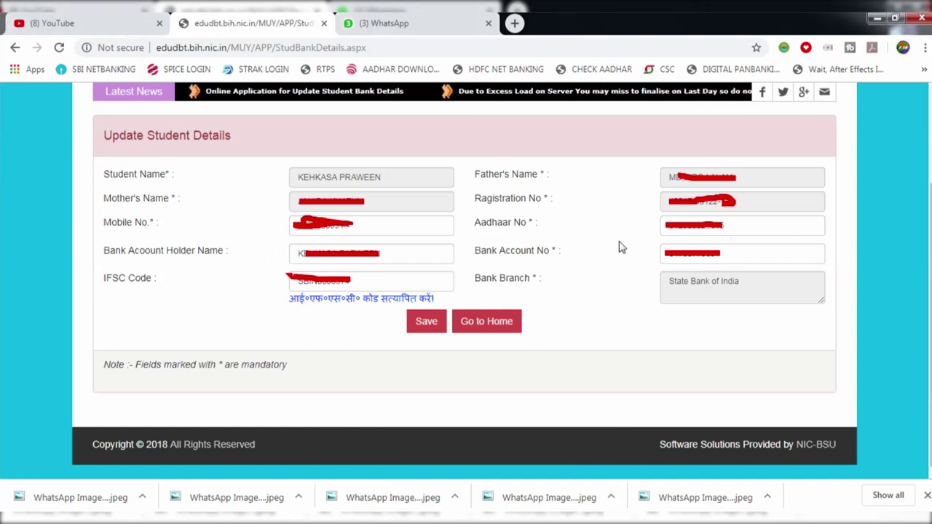
click(413, 324)
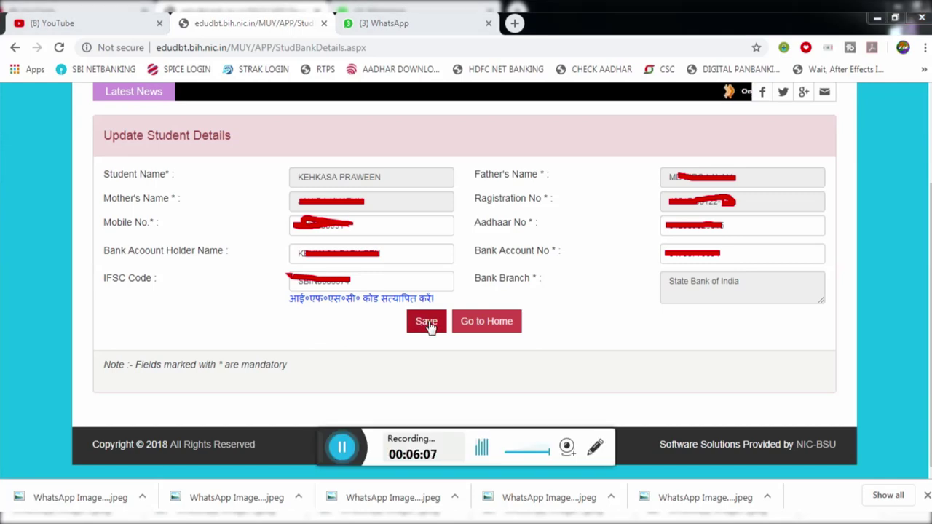
click(429, 325)
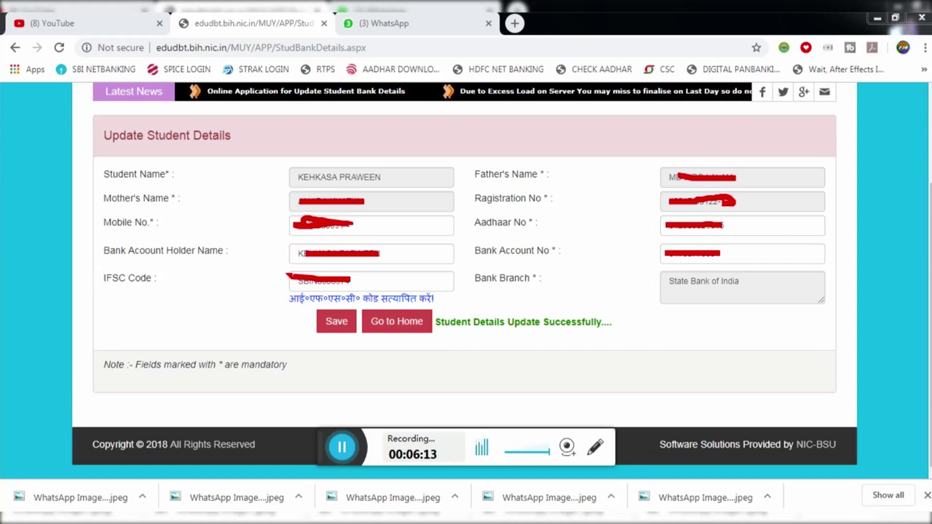
drag(435, 323, 605, 333)
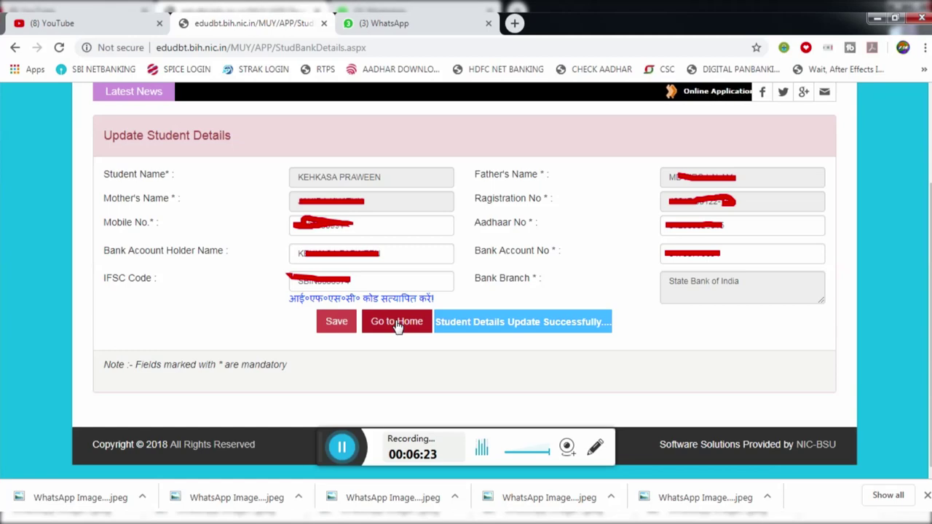
Return to the Welcome page and open Upload Income Certificates
click(397, 322)
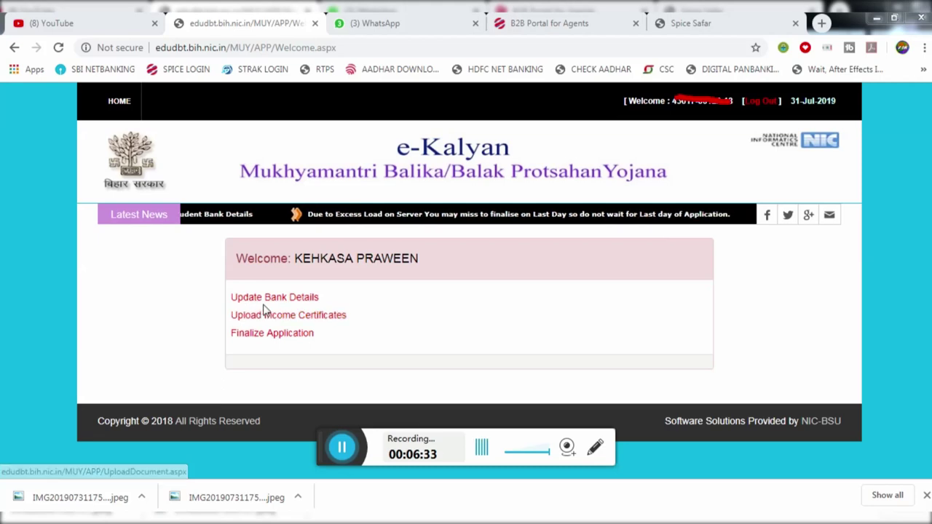
click(263, 318)
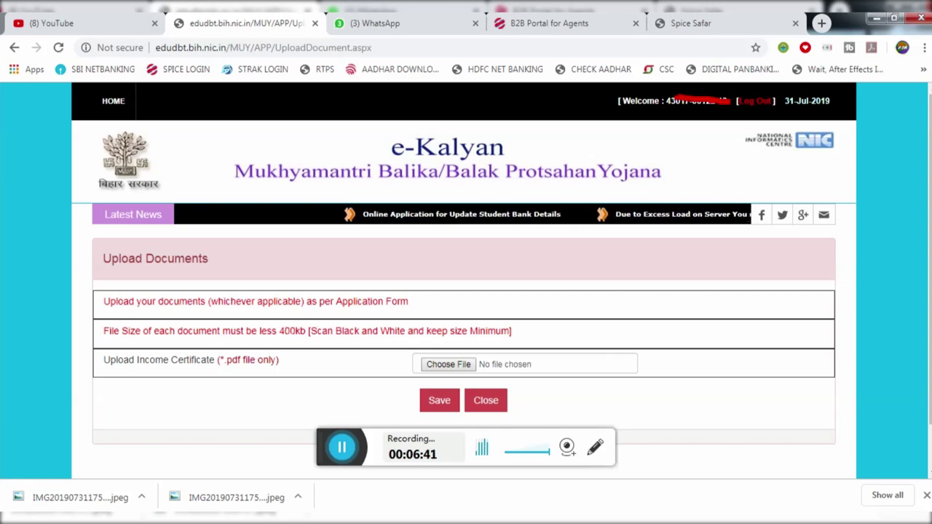
Try uploading INCOME CER.jpg as the Income Certificate and note the PDF-only file requirement
click(448, 364)
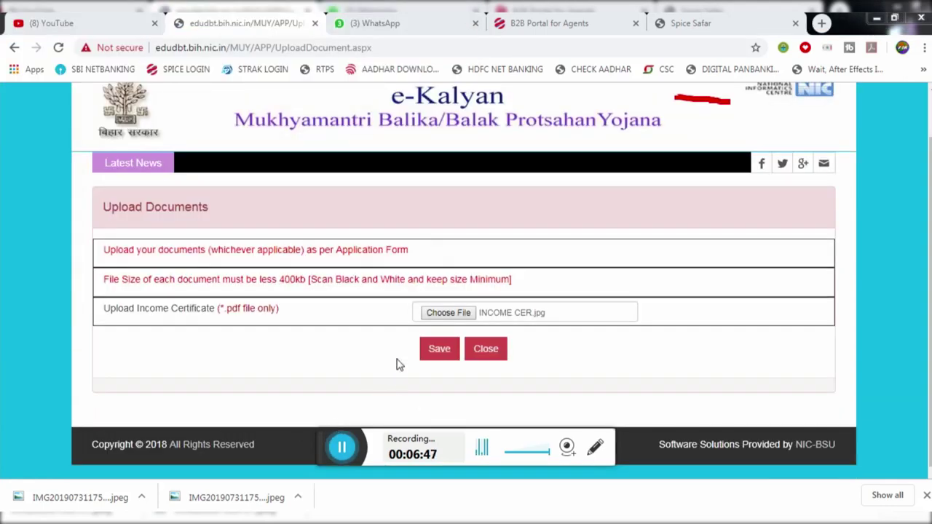
click(438, 349)
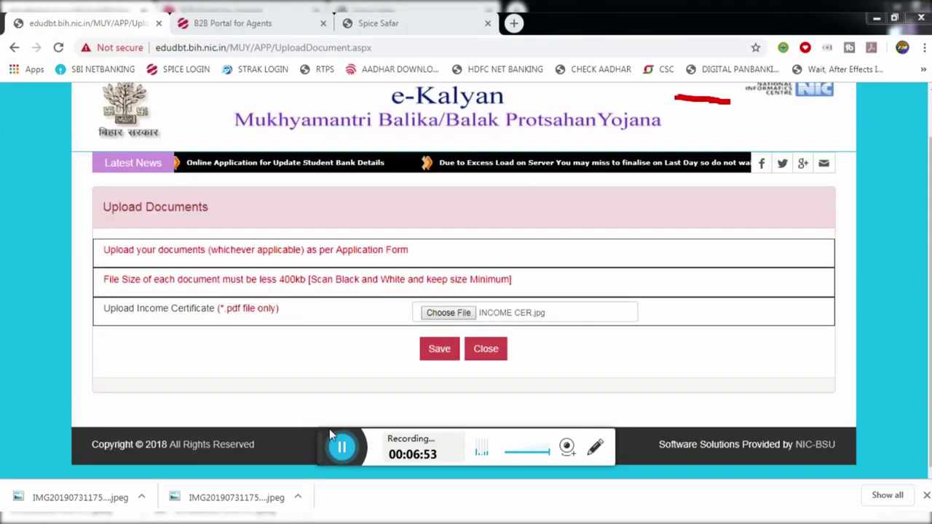
click(439, 349)
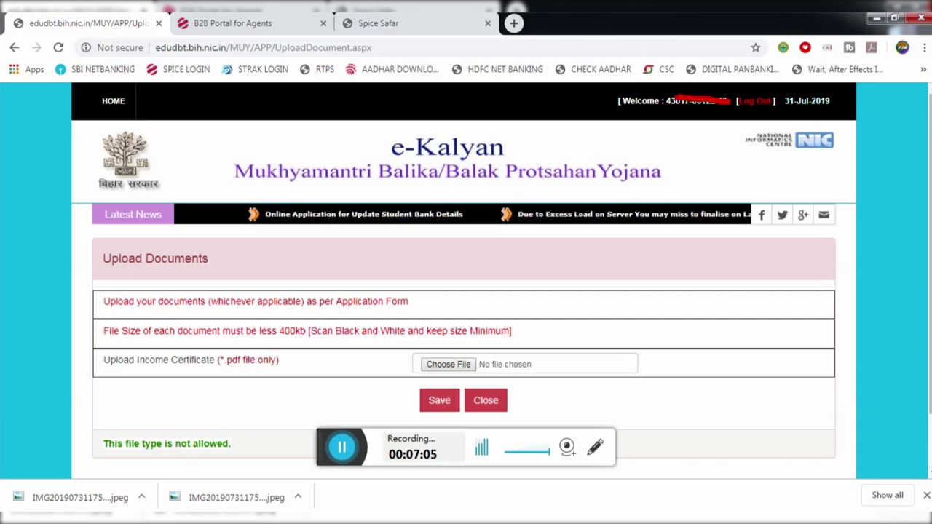
drag(226, 360, 270, 359)
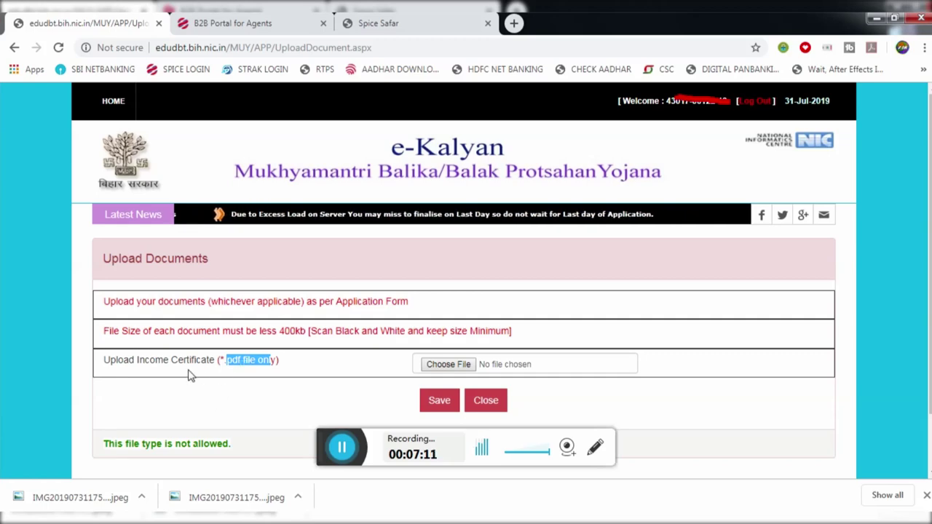
drag(145, 359, 171, 359)
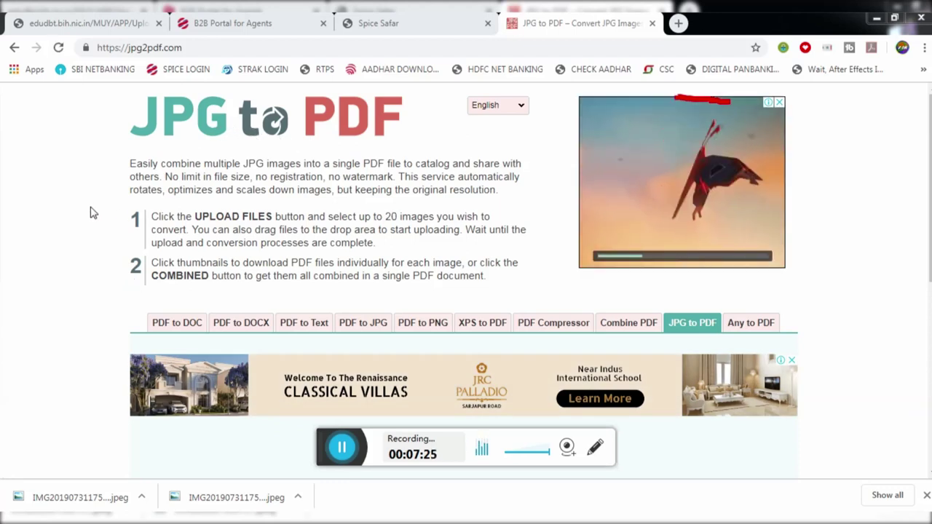
Convert INCOME CER.jpg on jpg2pdf.com, download jpg2pdf.pdf and show it in its folder
scroll(81, 211, down, 3)
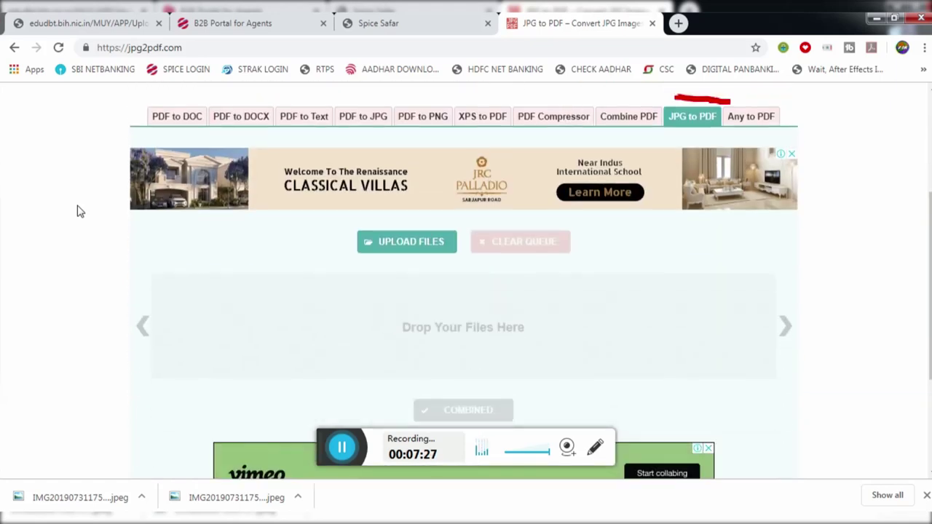
click(407, 241)
click(318, 258)
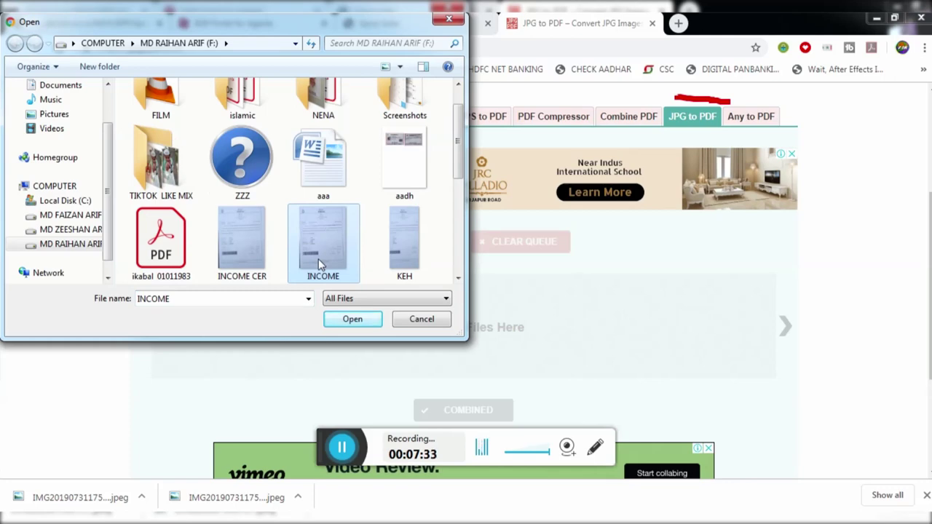
double_click(318, 258)
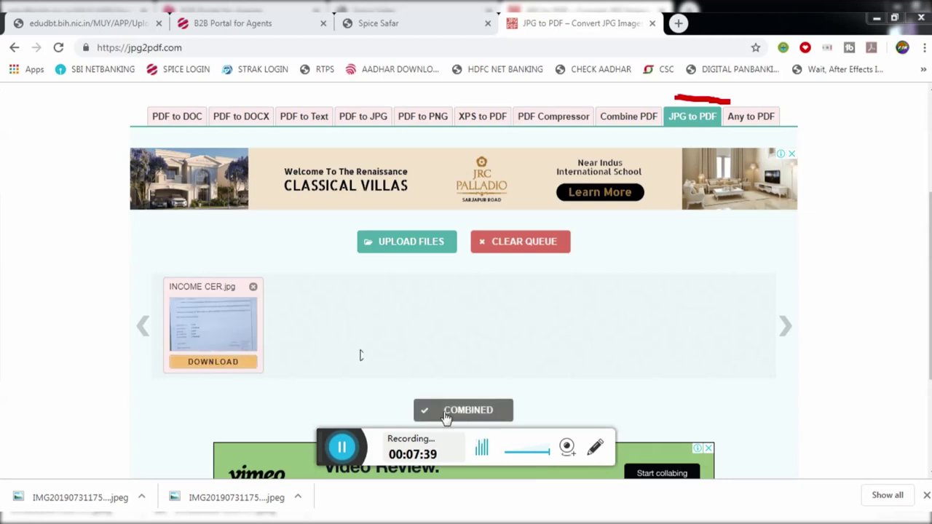
click(484, 411)
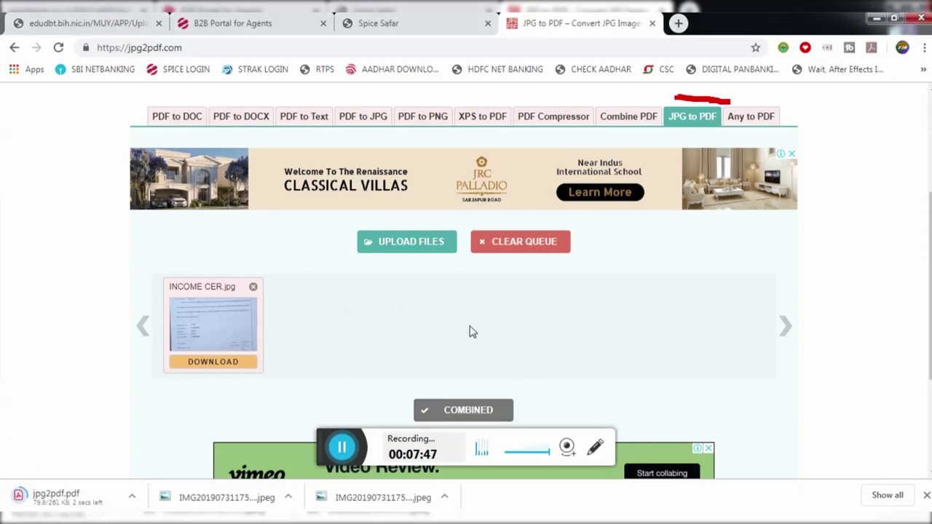
click(141, 498)
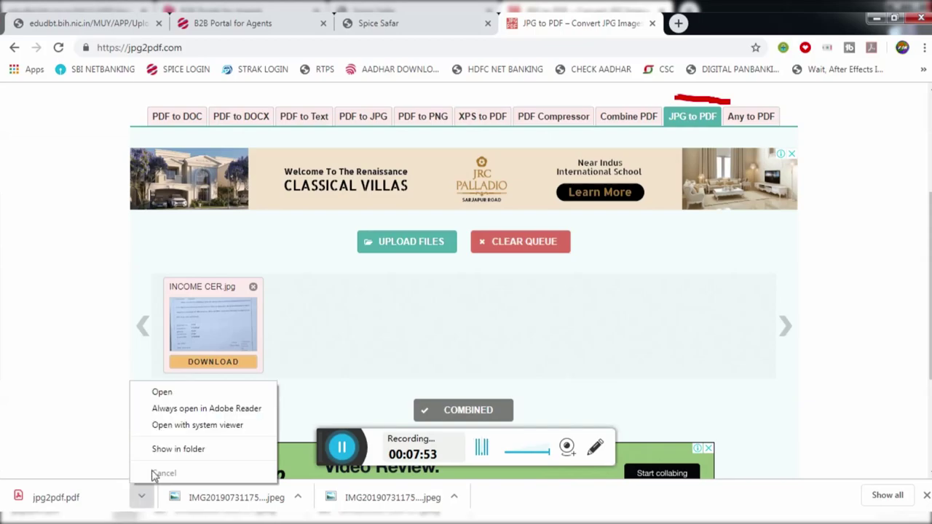
click(157, 447)
key(alt+Tab)
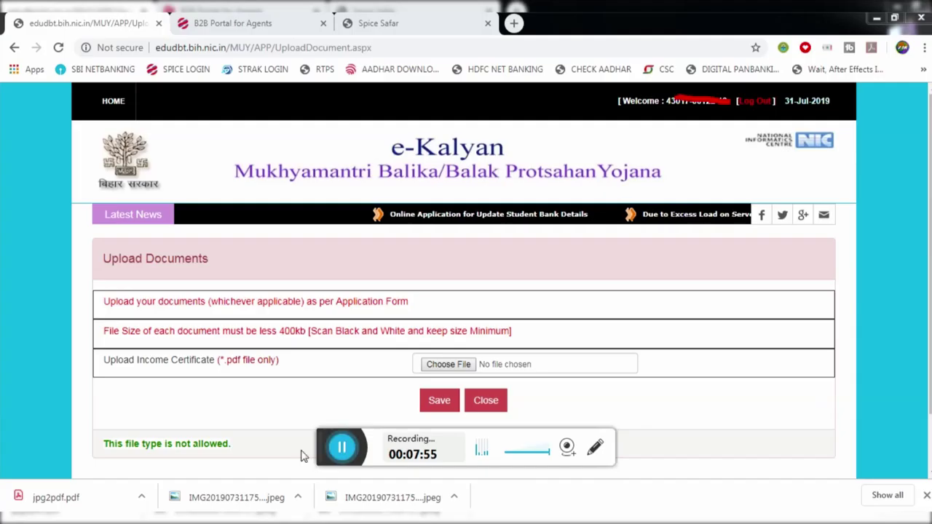
Upload CERT.pdf as the Income Certificate and dismiss the 'Uploaded Successfully' alert
click(437, 366)
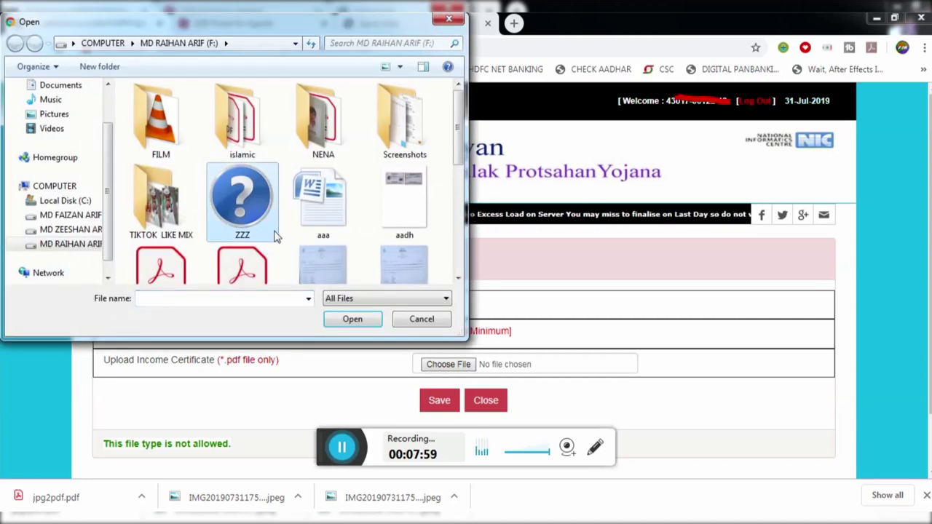
scroll(276, 235, down, 2)
click(185, 142)
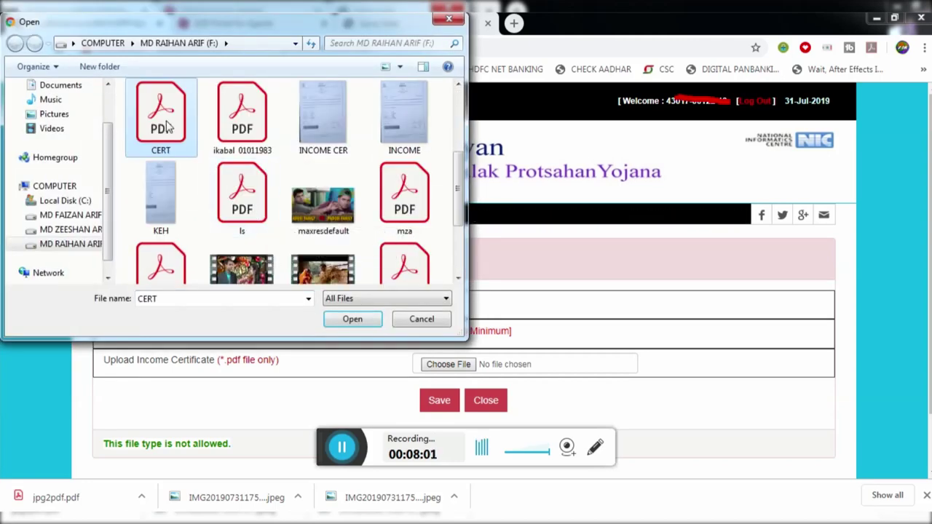
double_click(167, 127)
scroll(348, 270, down, 1)
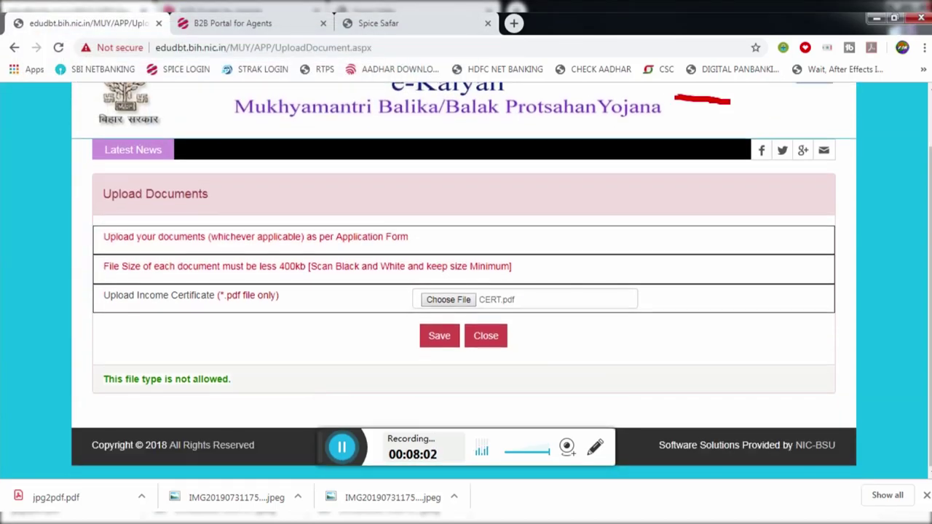
click(440, 337)
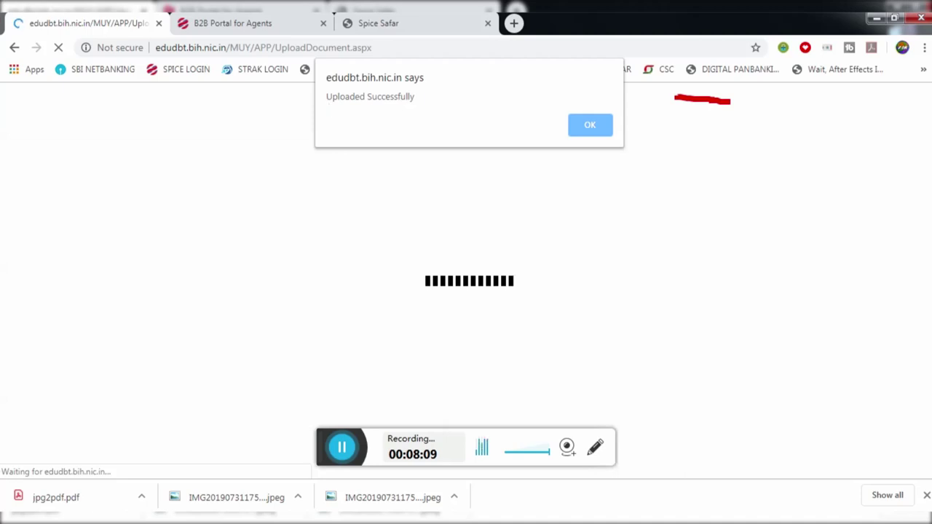
click(588, 125)
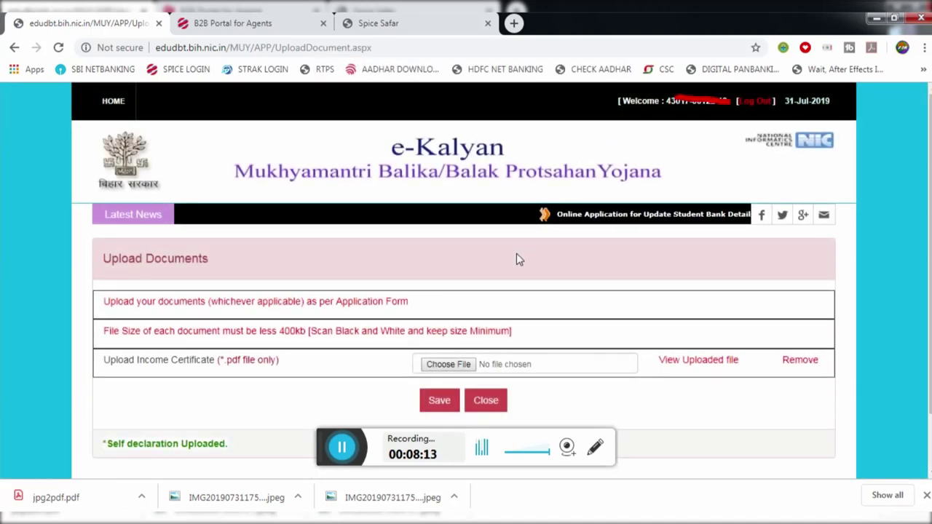